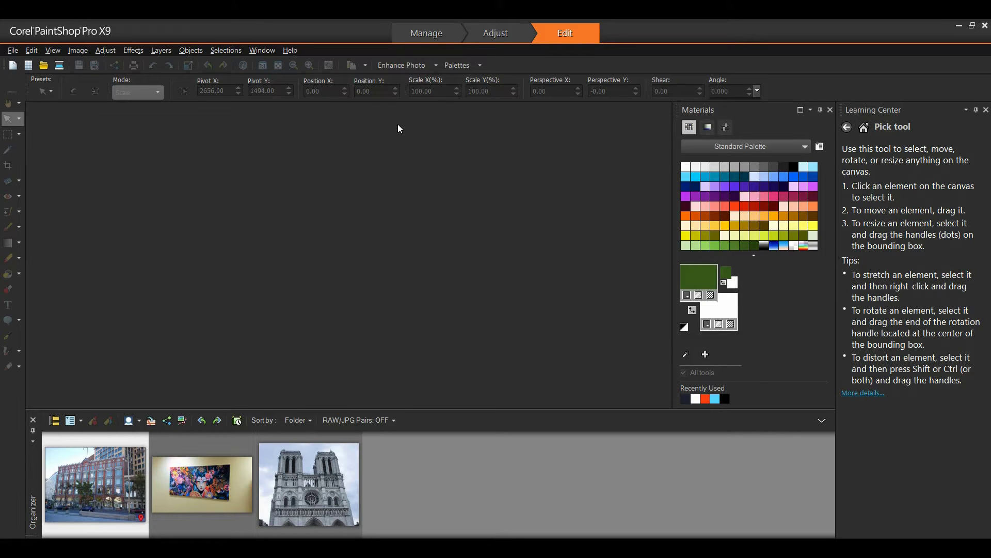
Open the wall painting photo and start the Perspective Correction tool
double_click(214, 478)
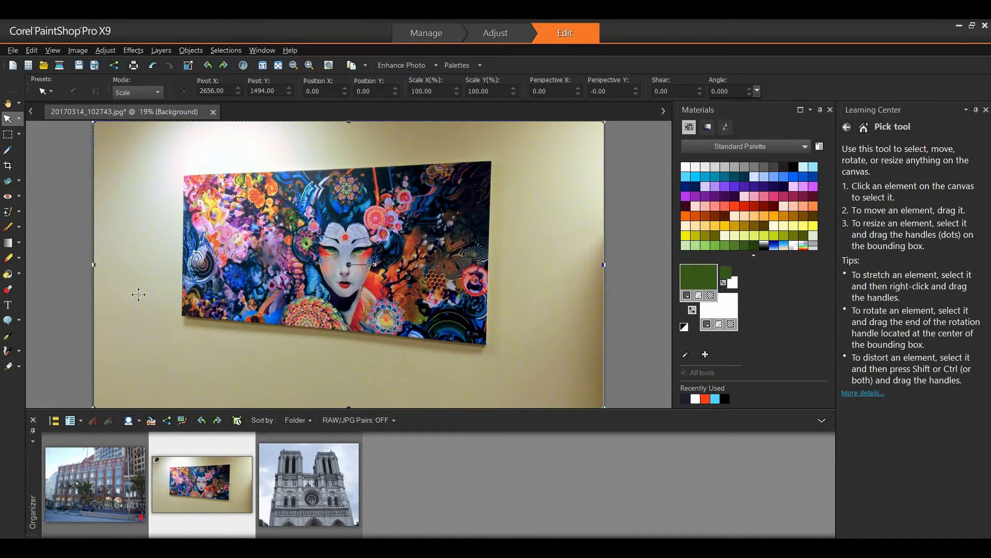
left_click(19, 182)
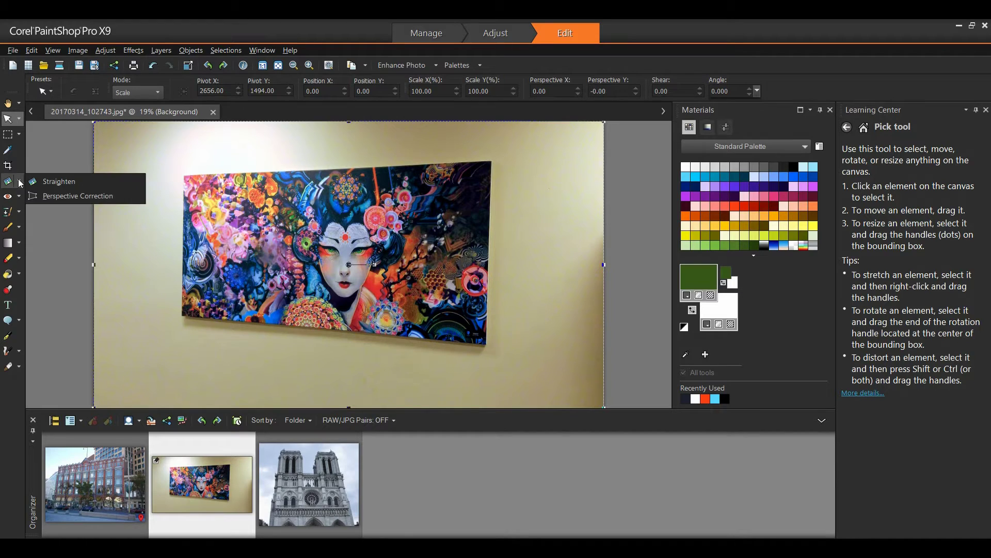
left_click(52, 196)
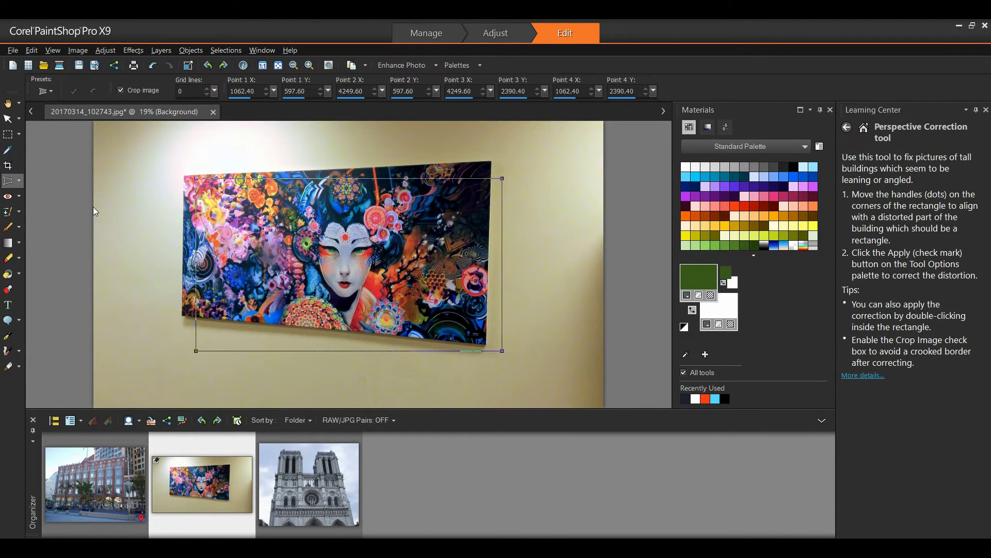
Fit the four correction corners to the painting's corners and apply the correction
left_click_drag(197, 180, 191, 181)
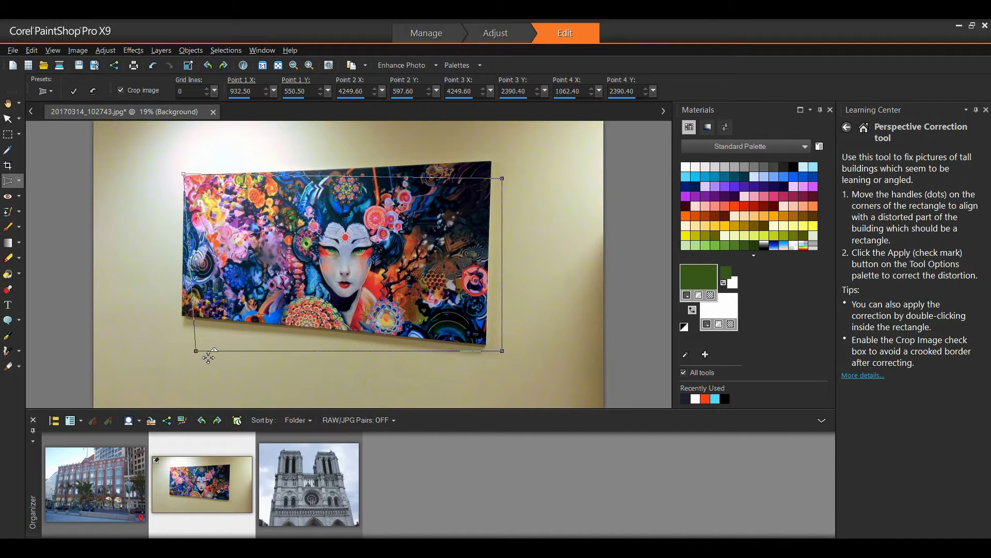
left_click_drag(199, 347, 188, 322)
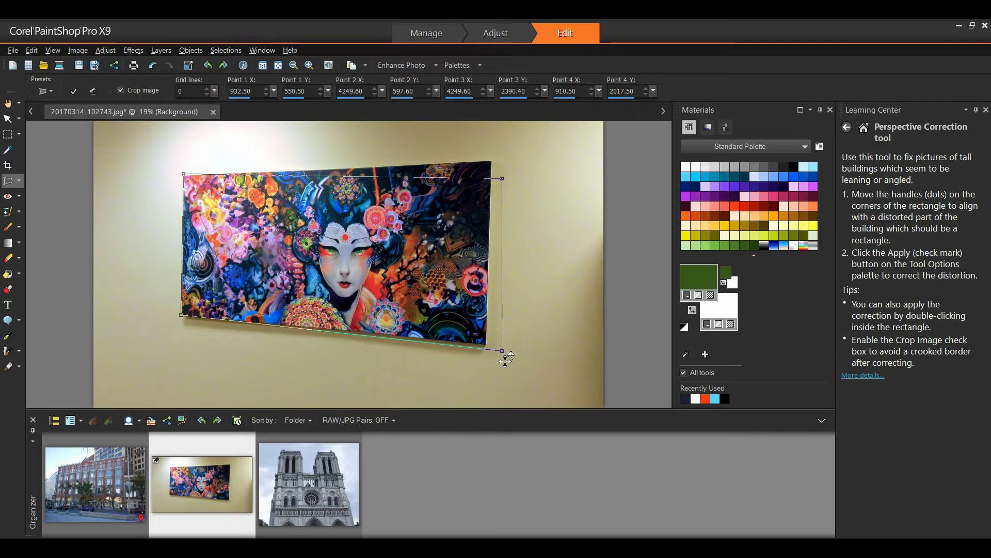
left_click_drag(506, 358, 490, 351)
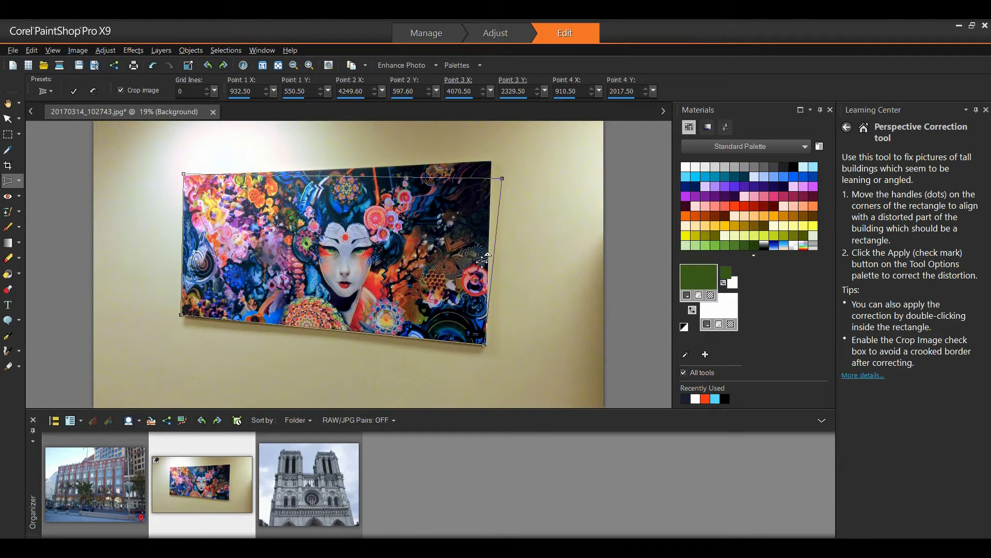
left_click_drag(502, 178, 496, 169)
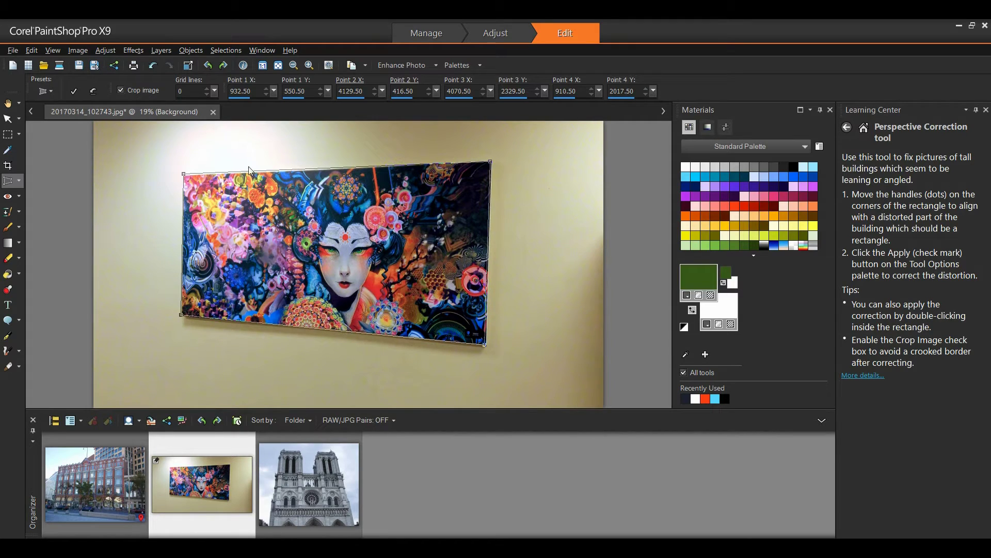
left_click(74, 90)
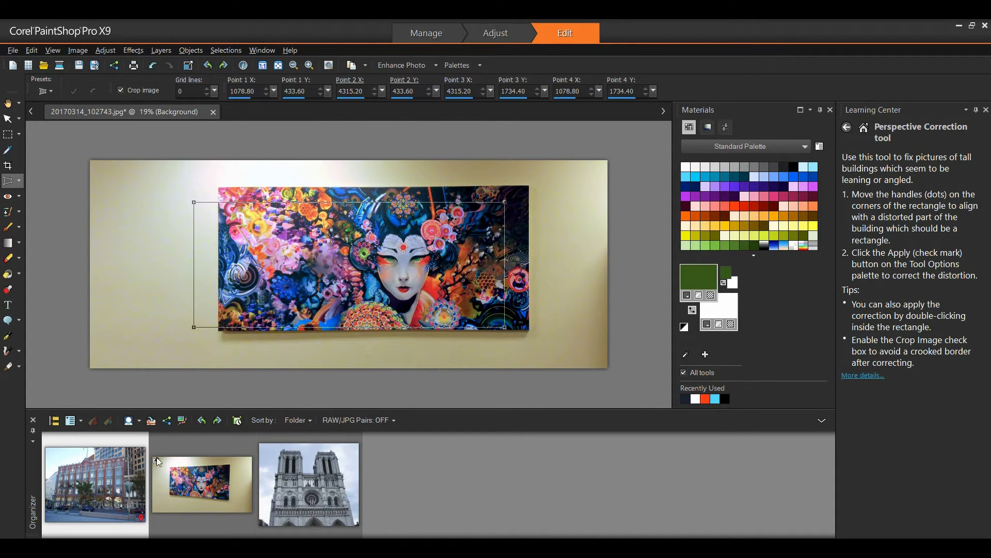
Open the brick building photo, fit the correction corners to the facade, and apply with cropping
double_click(108, 482)
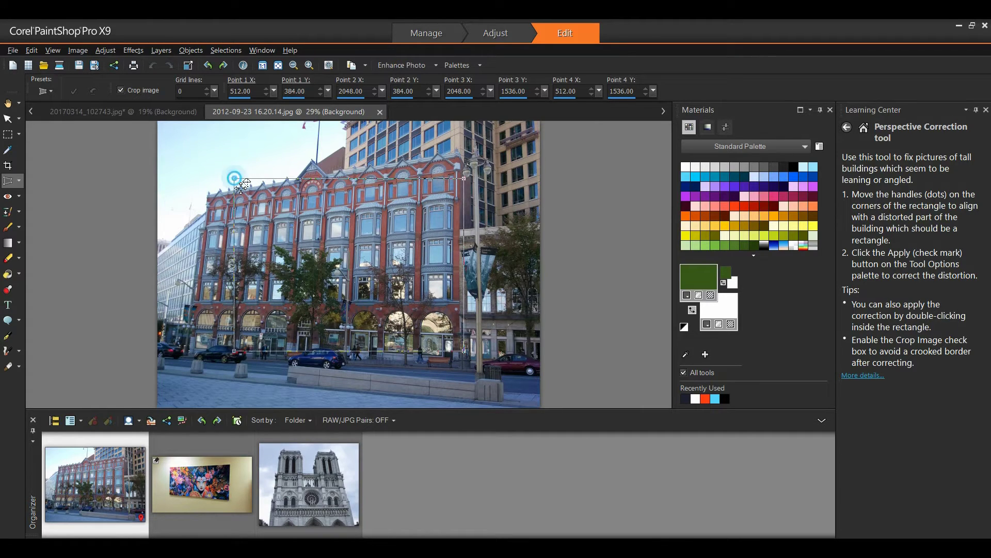
left_click_drag(233, 177, 214, 201)
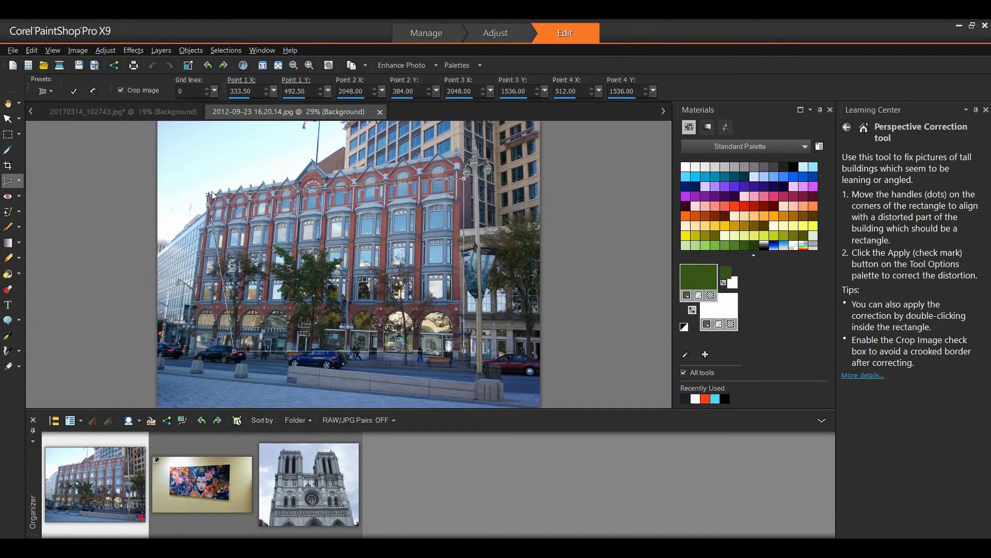
left_click_drag(465, 177, 465, 163)
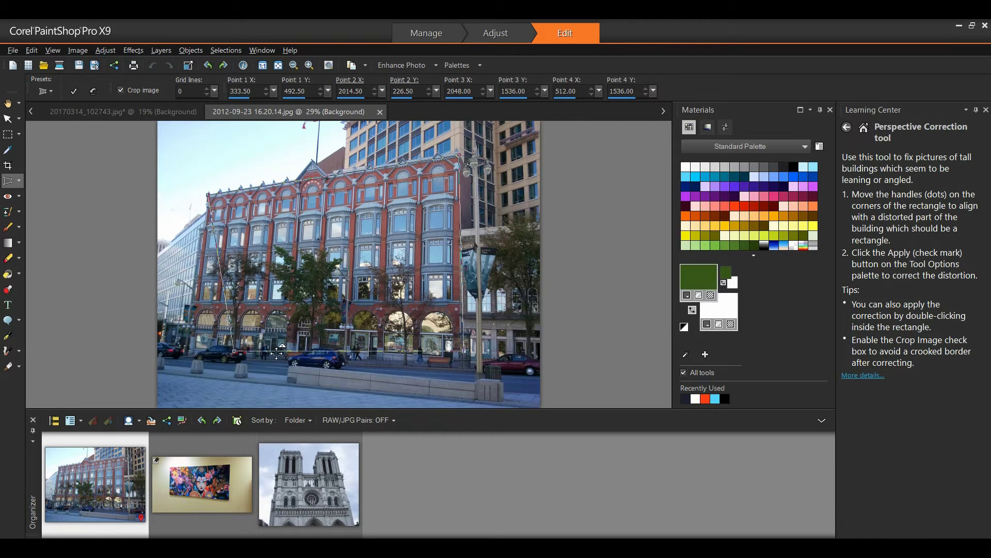
left_click_drag(235, 351, 192, 366)
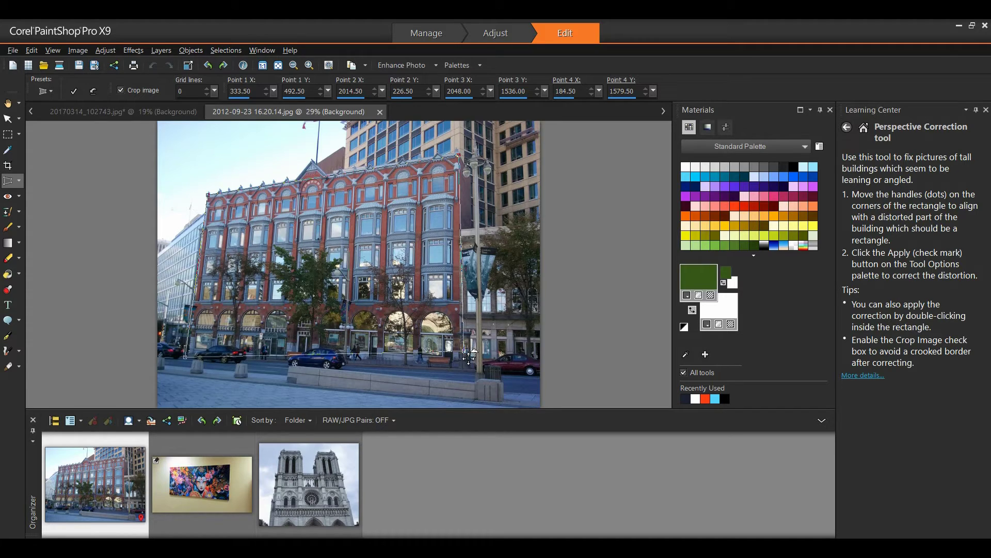
left_click_drag(470, 360, 467, 378)
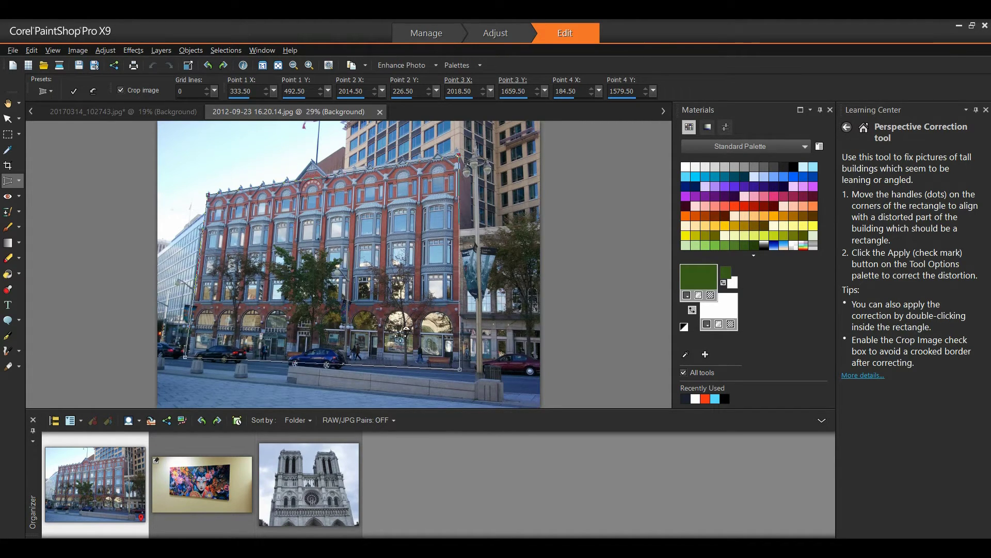
left_click(74, 92)
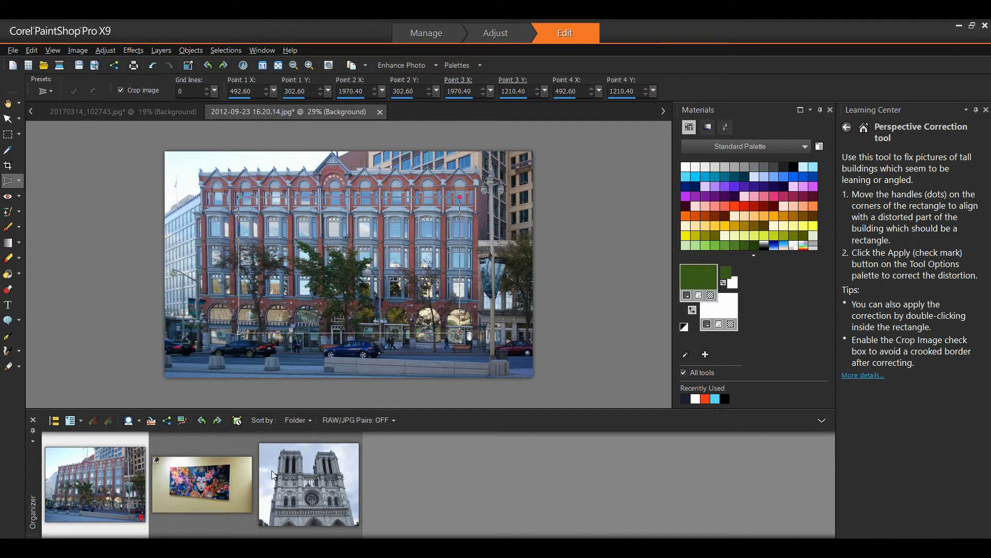
Open the Notre-Dame photo and widen its top-left corner in Perspective mode so the towers straighten
double_click(317, 470)
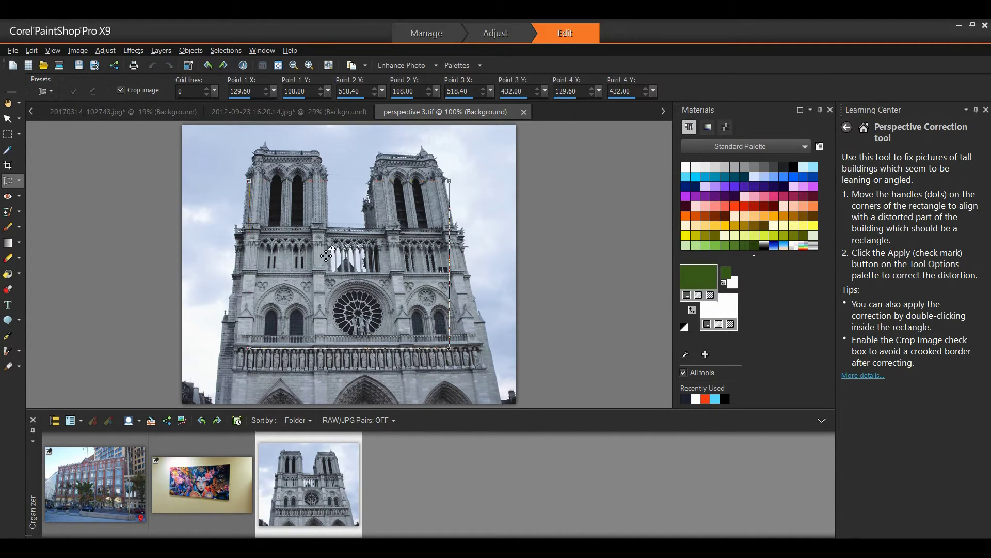
scroll(326, 253, "down", 1)
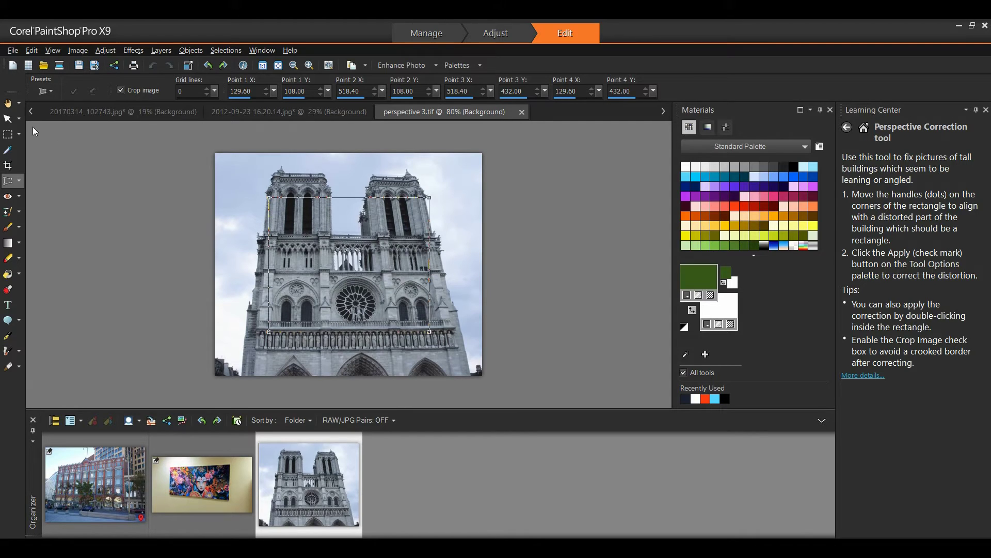
left_click(9, 119)
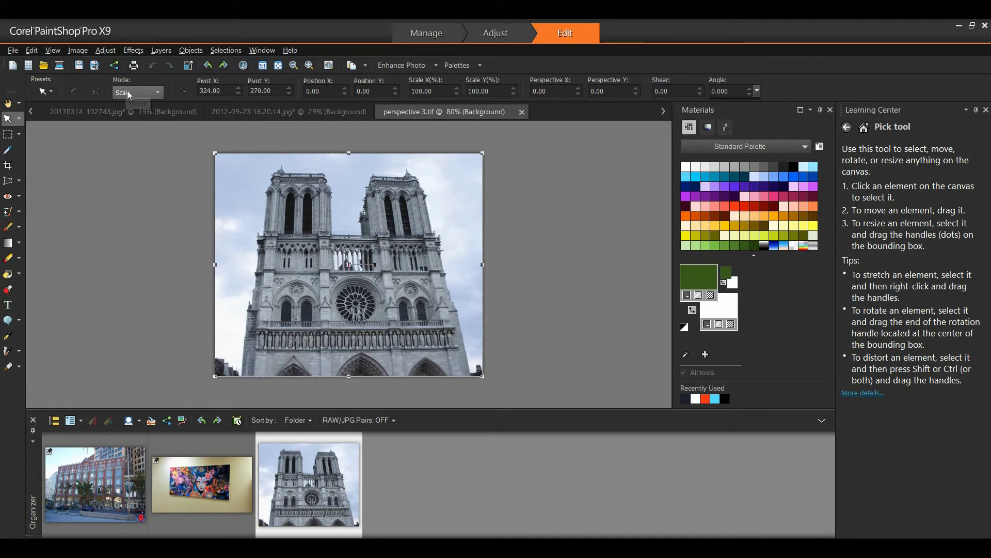
left_click(158, 92)
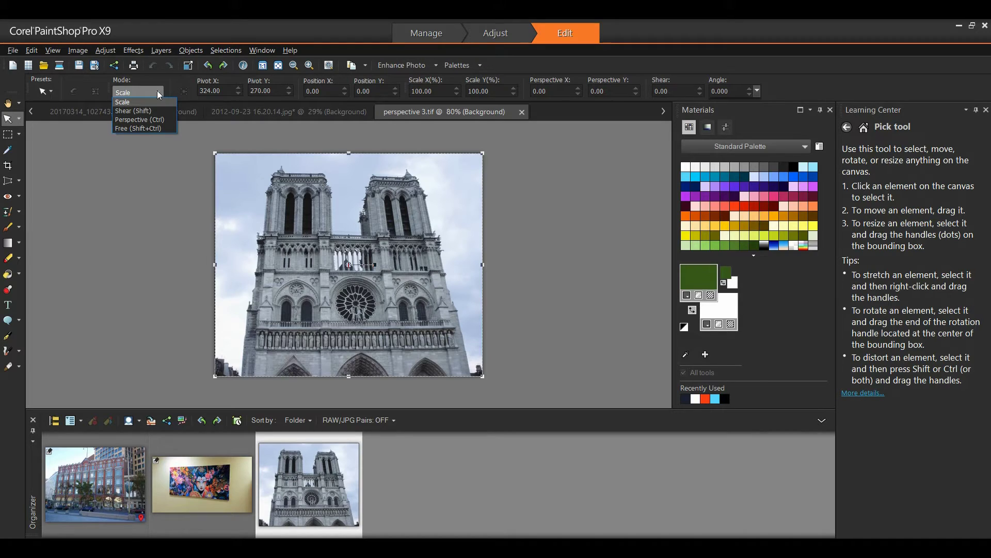
left_click(156, 119)
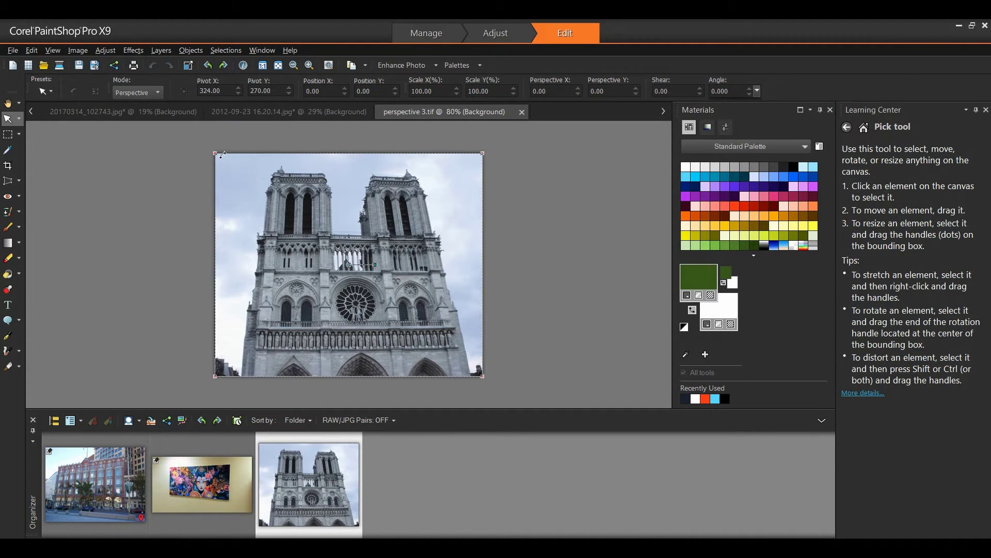
left_click_drag(221, 161, 168, 163)
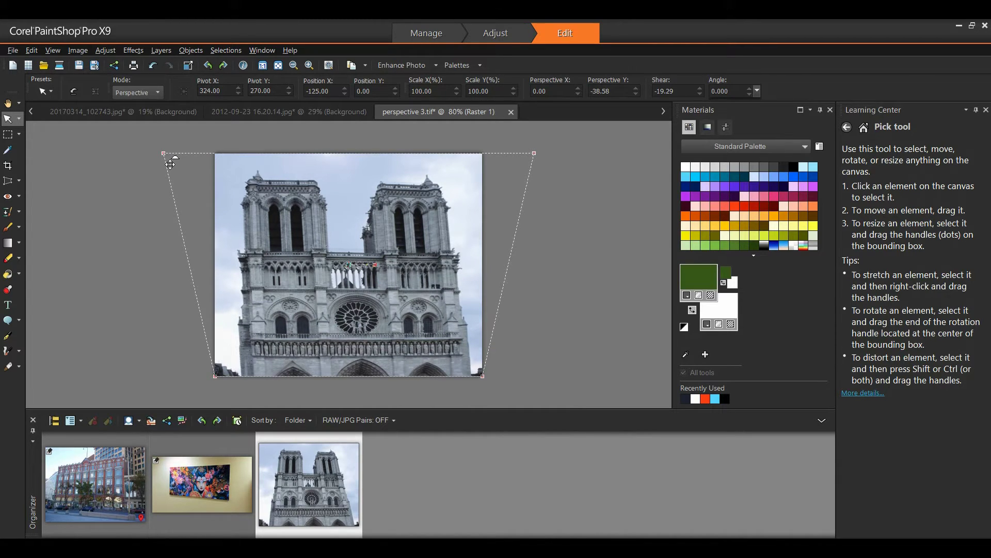
left_click_drag(169, 163, 177, 164)
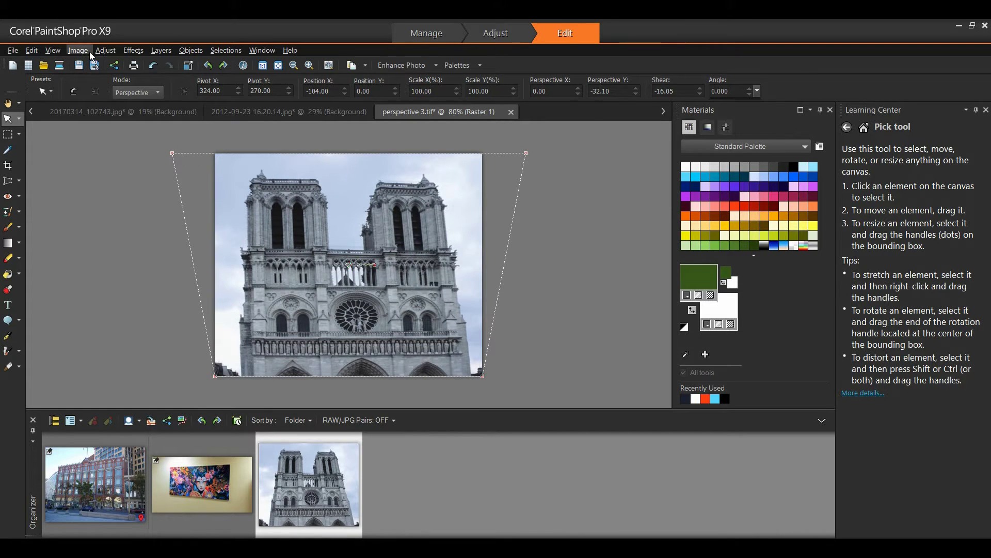
Show the grid and enlarge the canvas to 648 × 1267 pixels, centred vertically
left_click(53, 51)
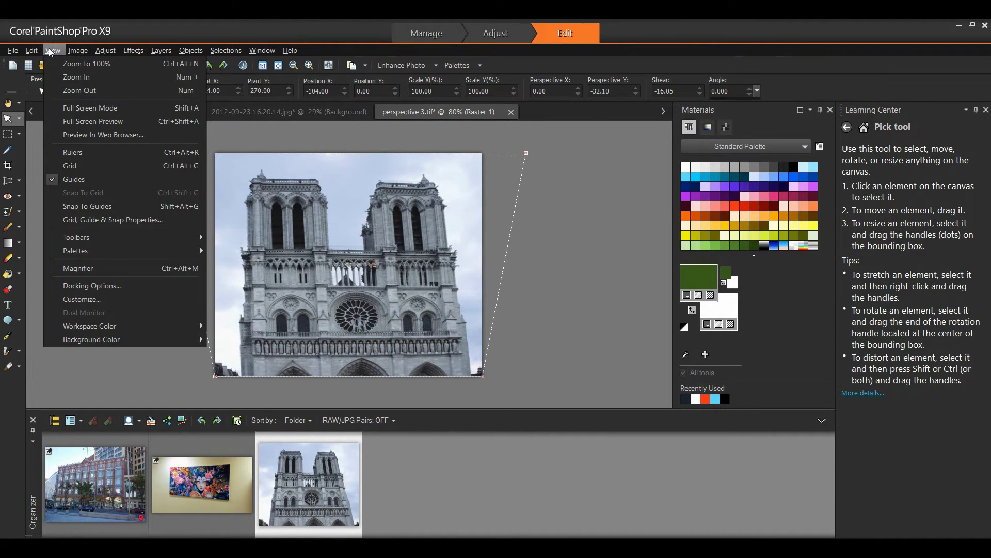
left_click(76, 166)
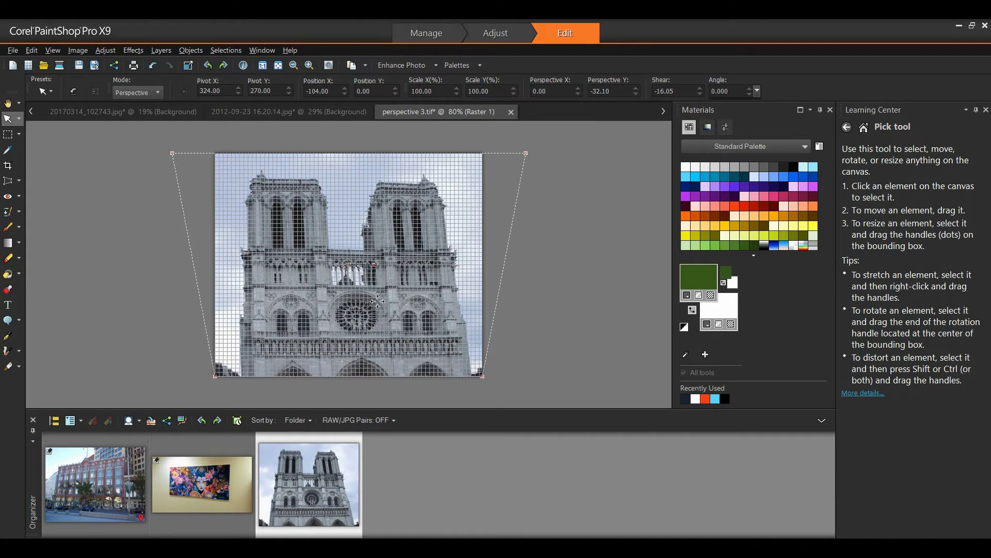
left_click(77, 50)
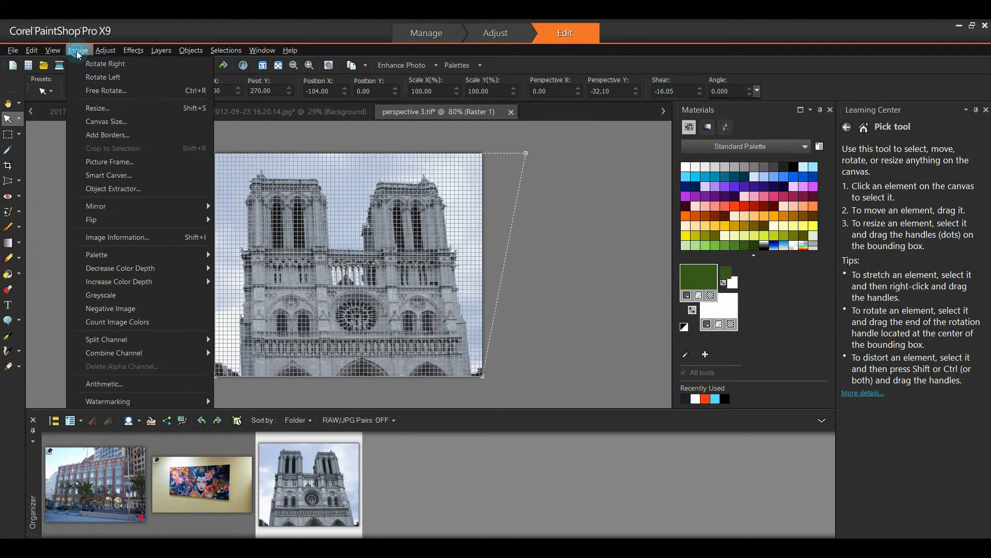
left_click(103, 123)
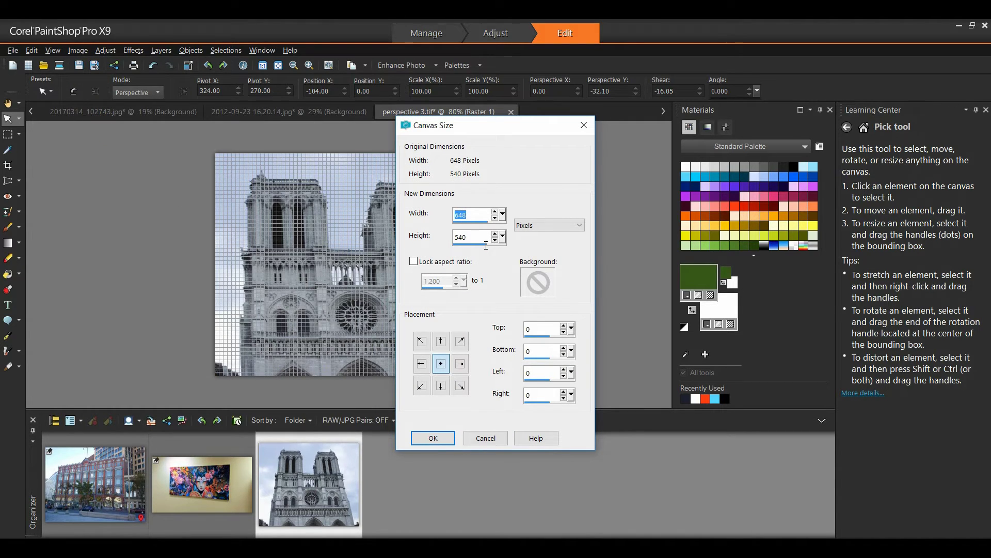
left_click_drag(503, 237, 508, 249)
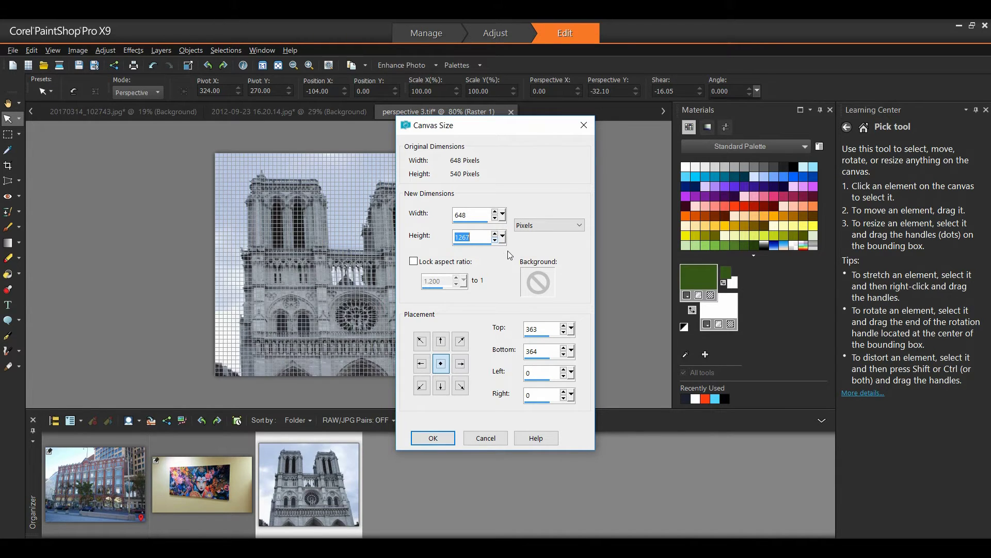
left_click(451, 441)
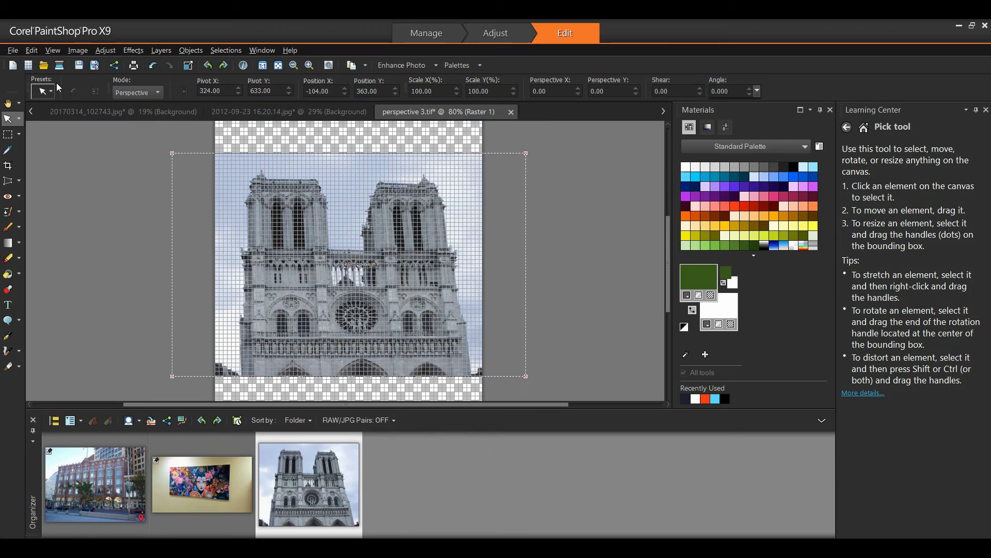
Turn off the grid overlay
left_click(77, 50)
mouse_move(57, 50)
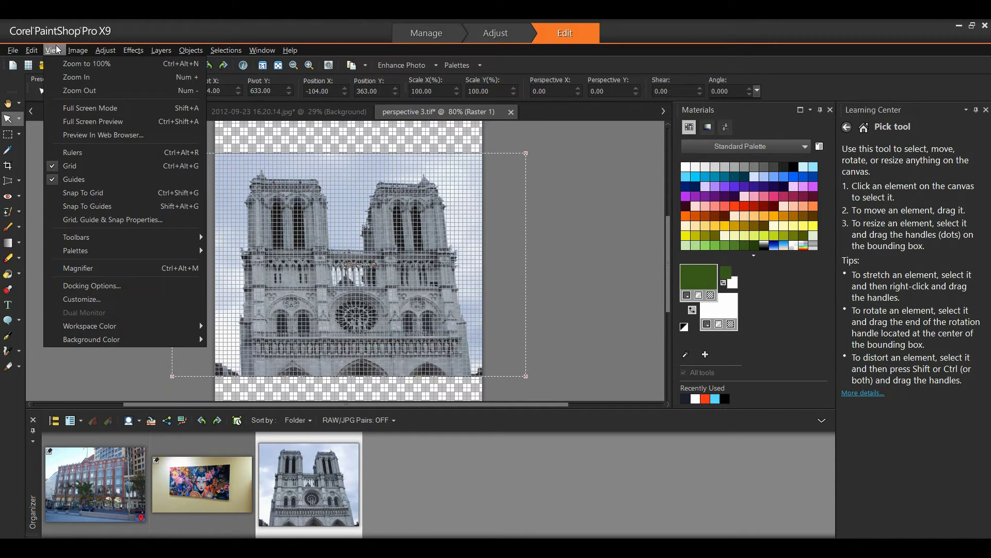
left_click(79, 164)
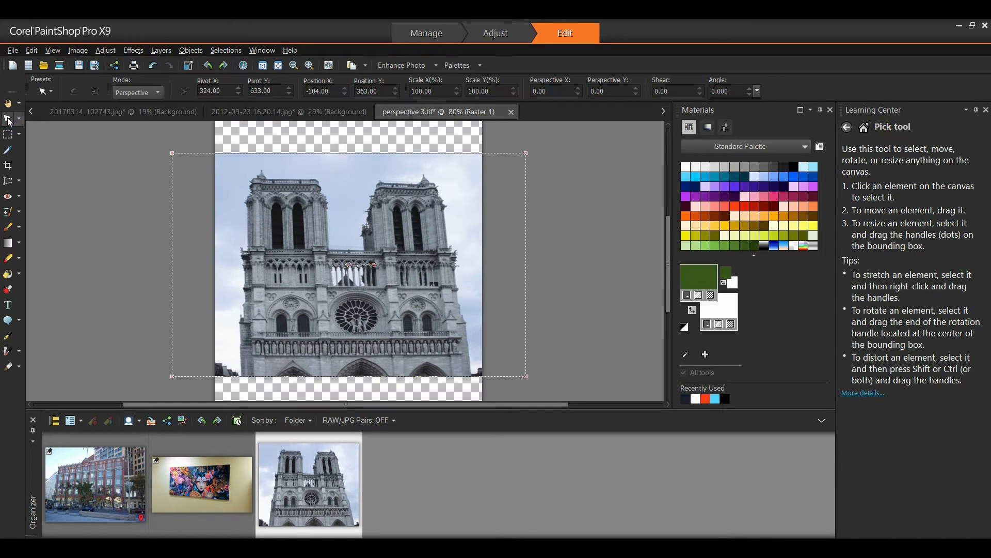
Stretch the cathedral layer vertically to 118.70% in Scale mode
left_click(155, 92)
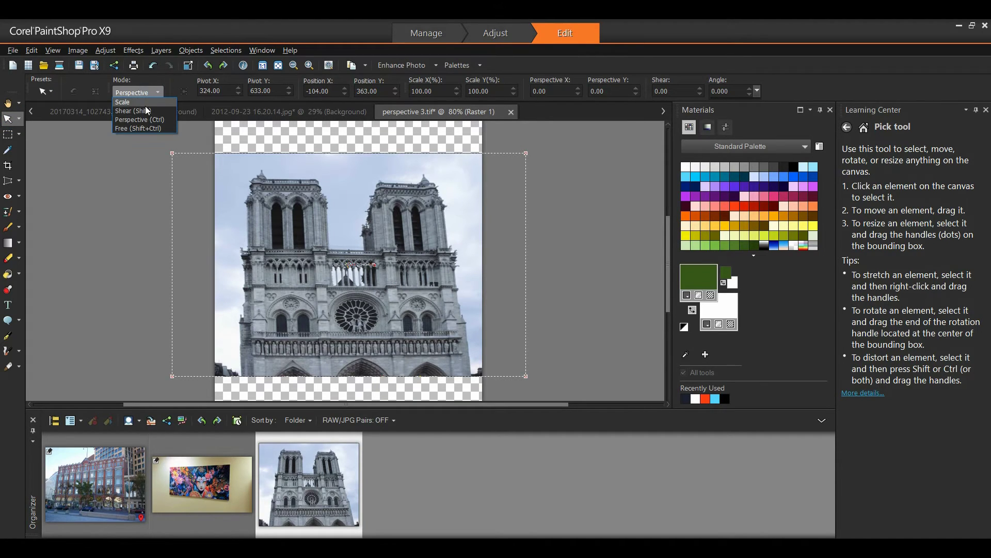
left_click(144, 102)
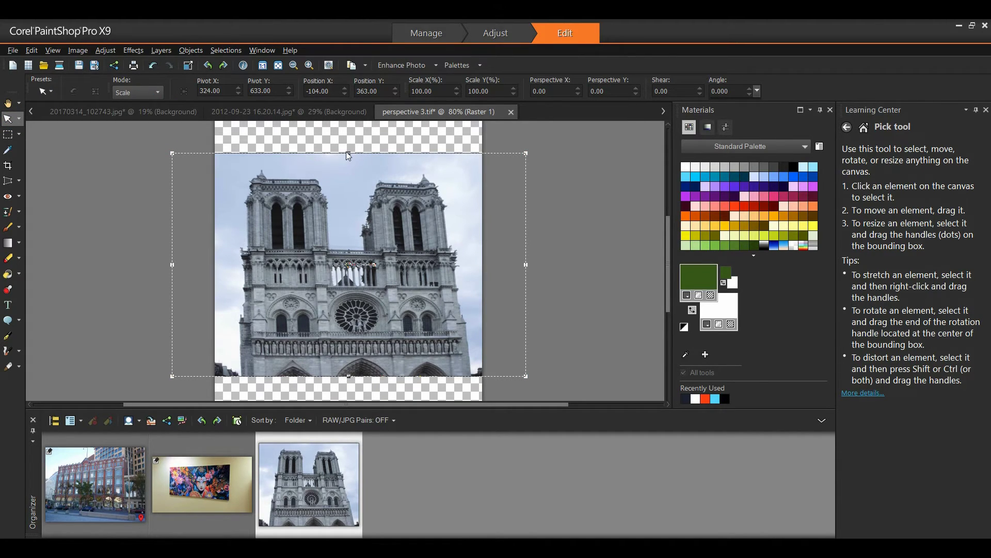
left_click_drag(349, 153, 353, 135)
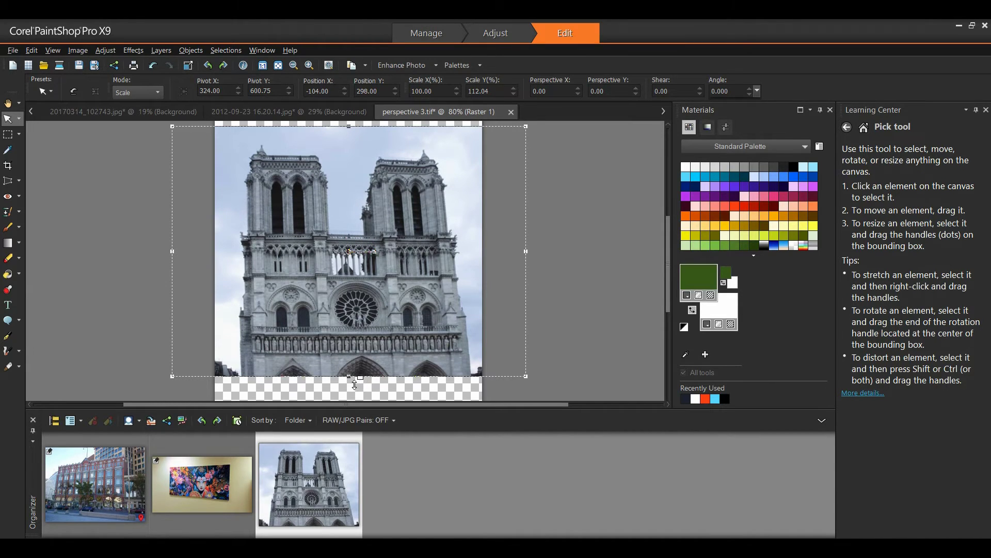
left_click_drag(354, 385, 351, 402)
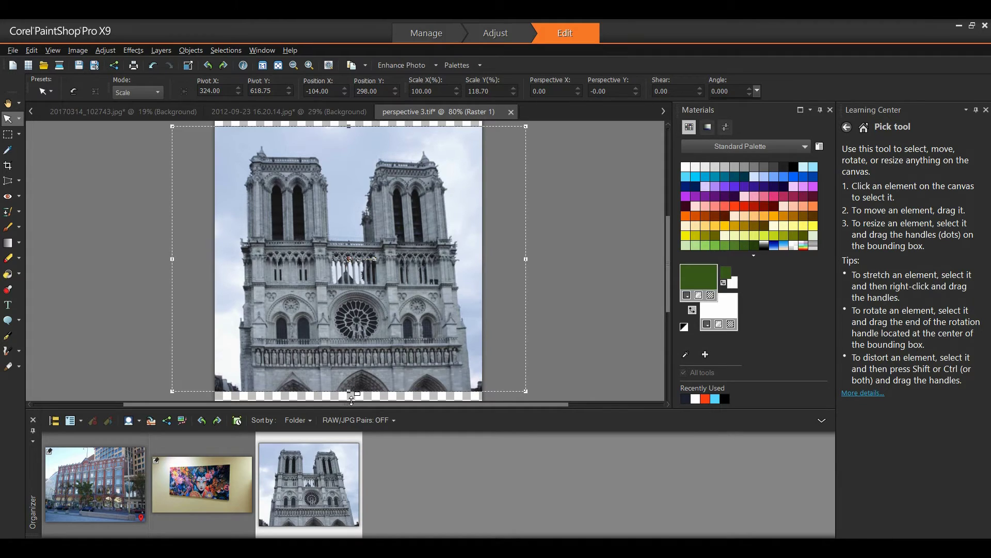
Crop the cathedral image to the photo, removing the transparent bands
left_click(9, 165)
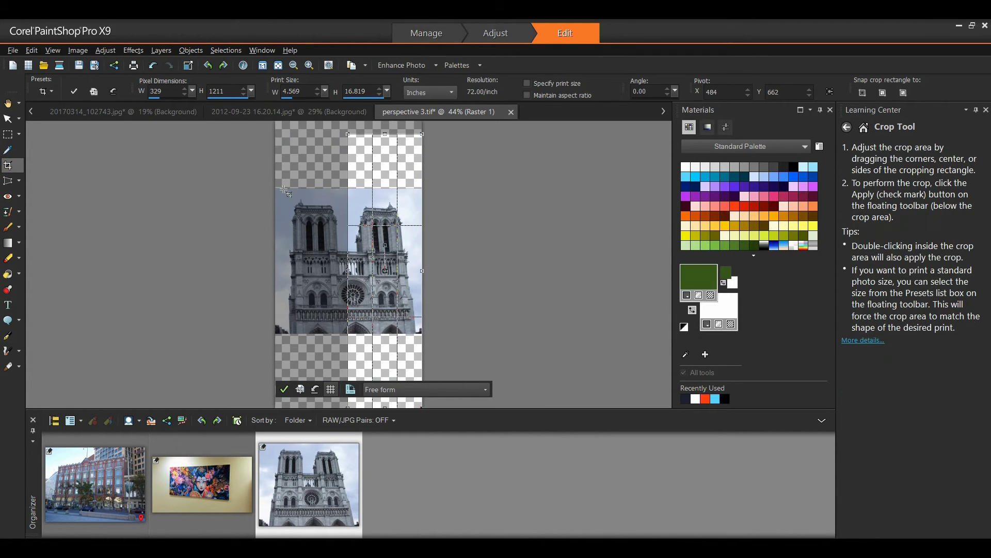
left_click_drag(276, 186, 413, 326)
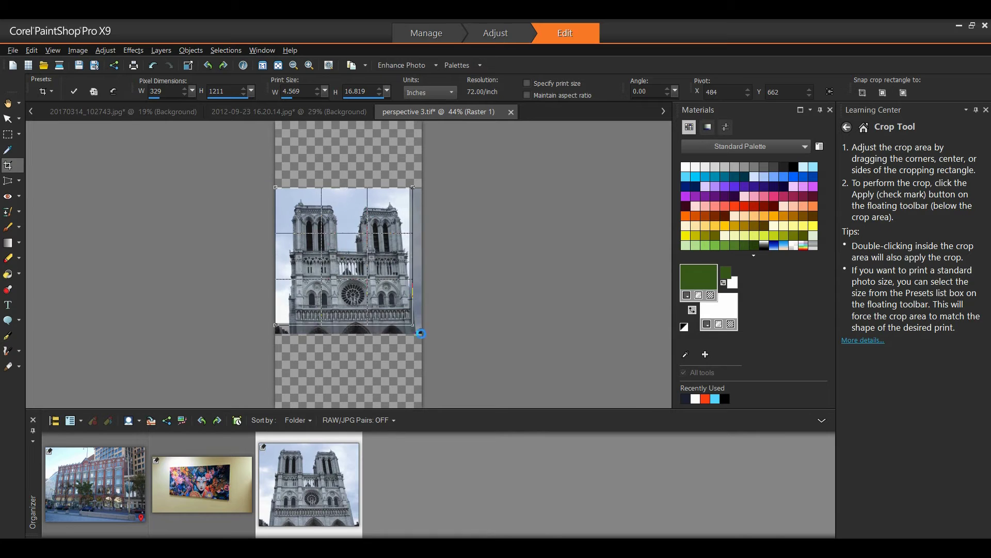
double_click(382, 273)
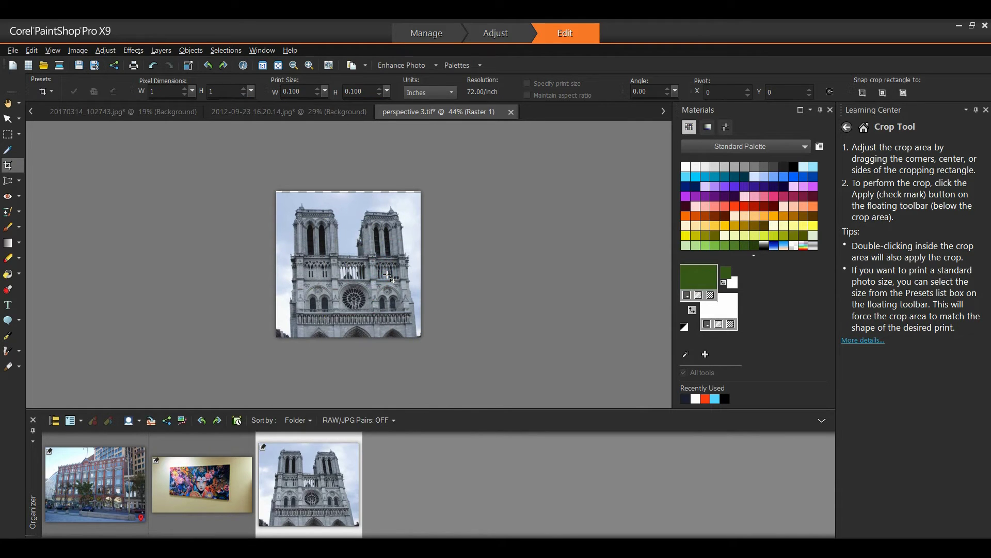
scroll(390, 277, "up", 3)
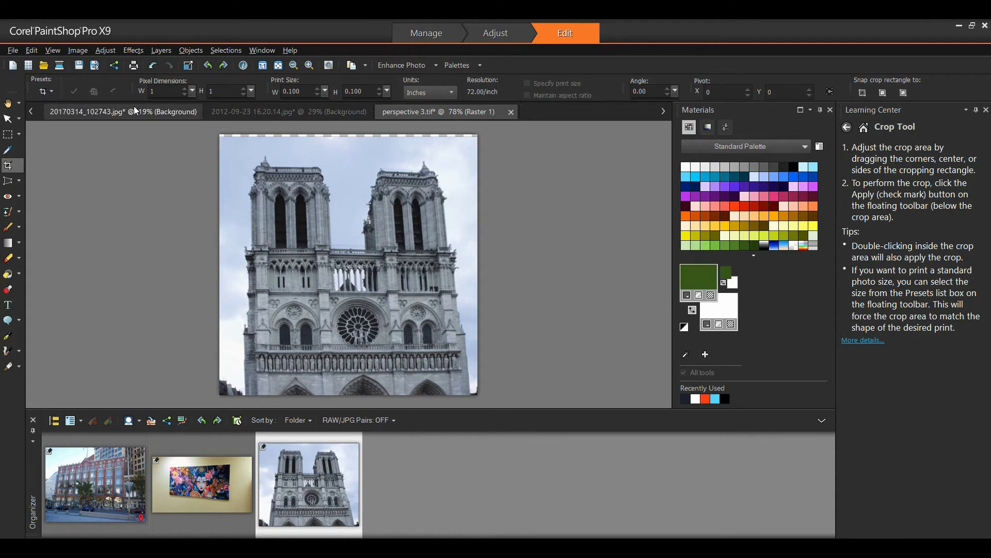
Undo repeatedly until the original tilted photo returns
left_click(154, 65)
left_click(153, 65)
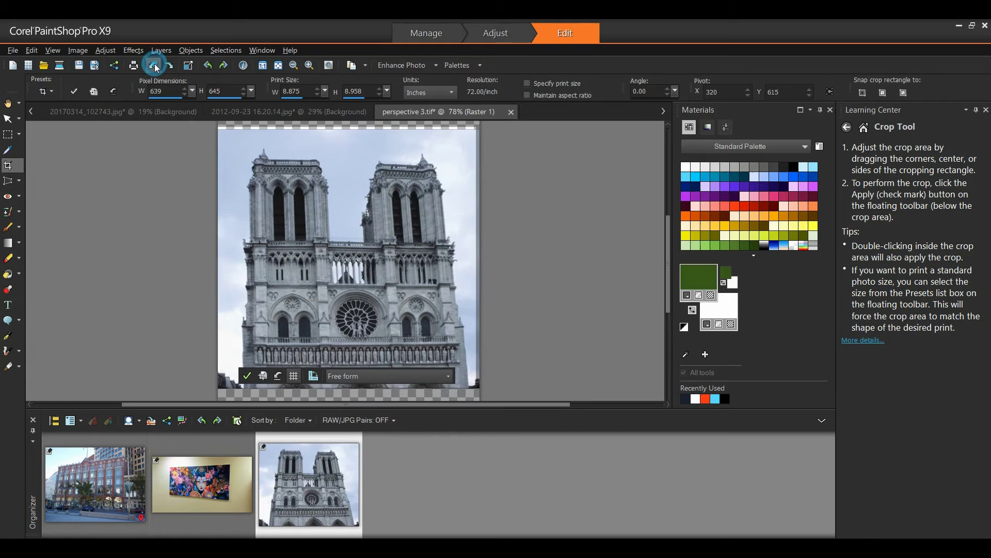
left_click(153, 65)
left_click(154, 65)
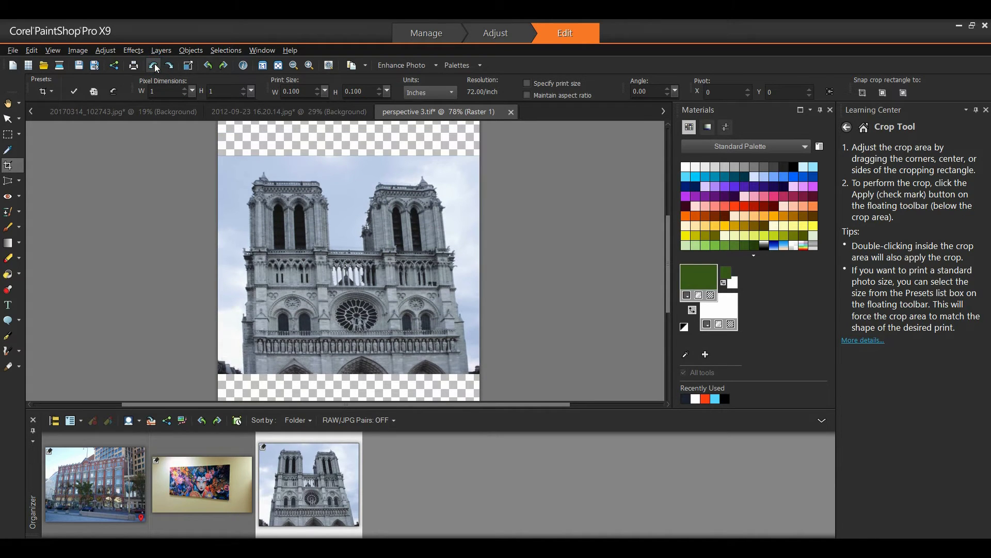
left_click(154, 65)
left_click(154, 65)
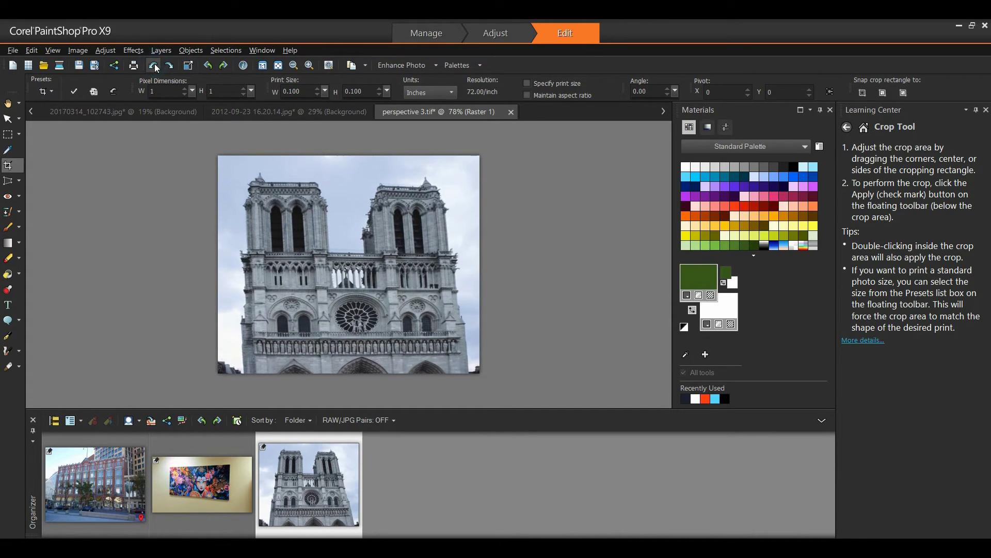
left_click(156, 65)
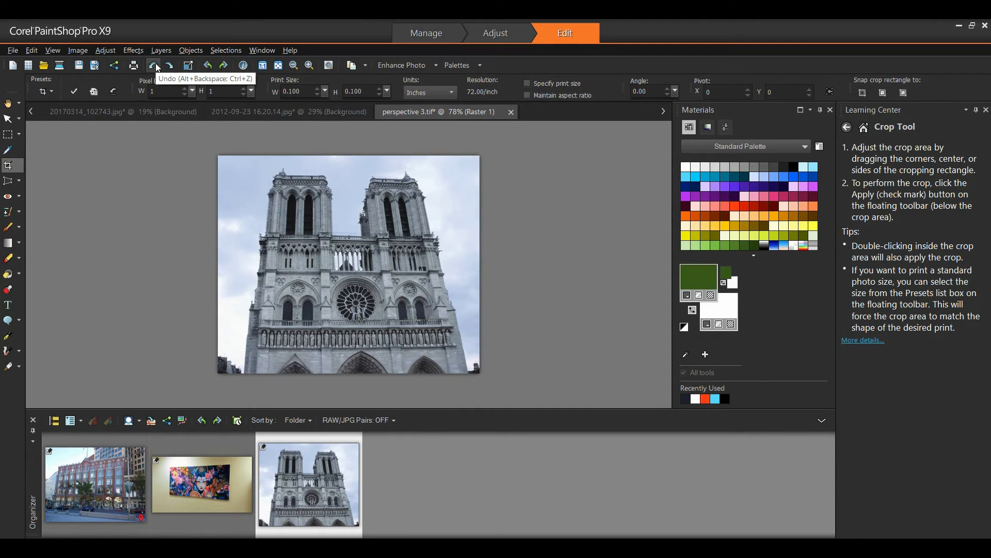
Start Perspective Correction on the cathedral with 12 grid lines
left_click(18, 181)
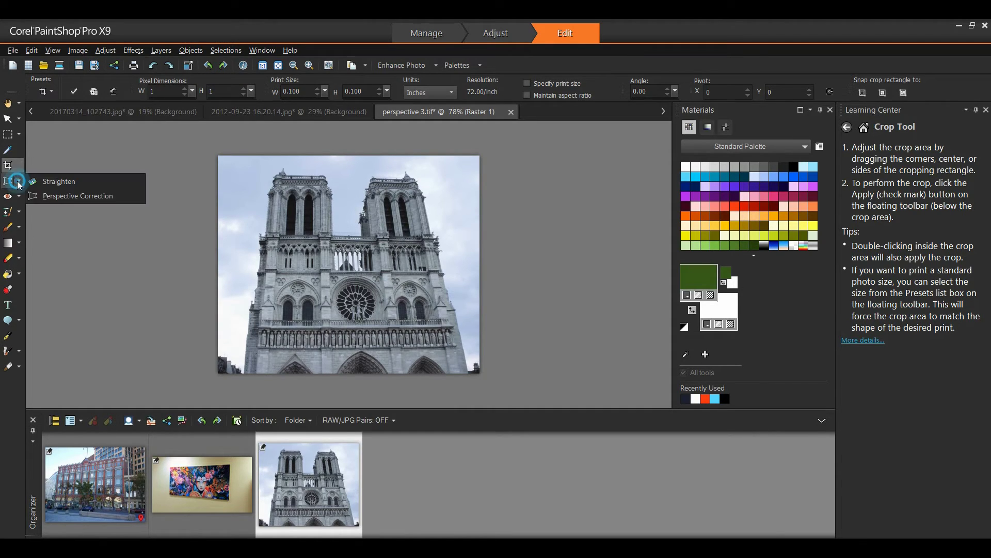
left_click(53, 196)
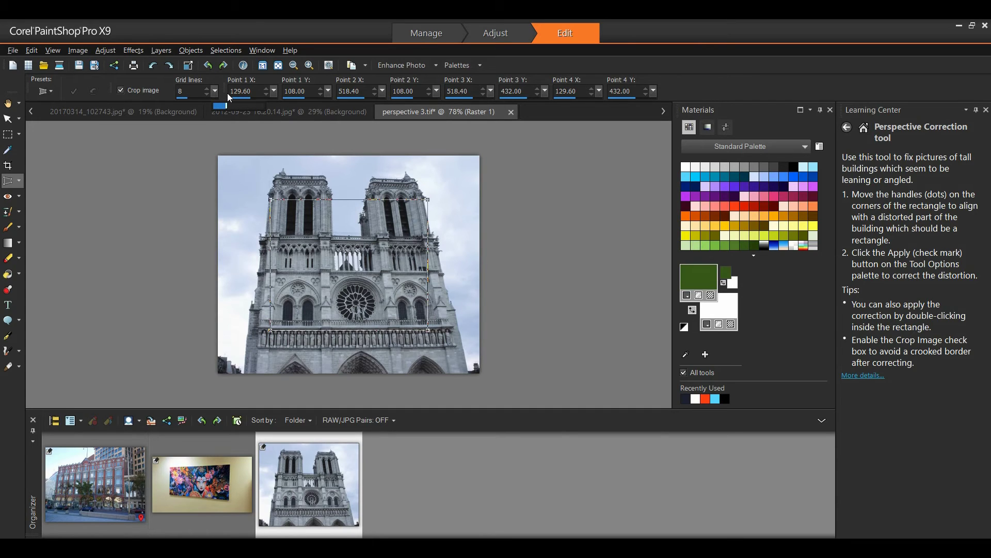
left_click_drag(228, 93, 221, 95)
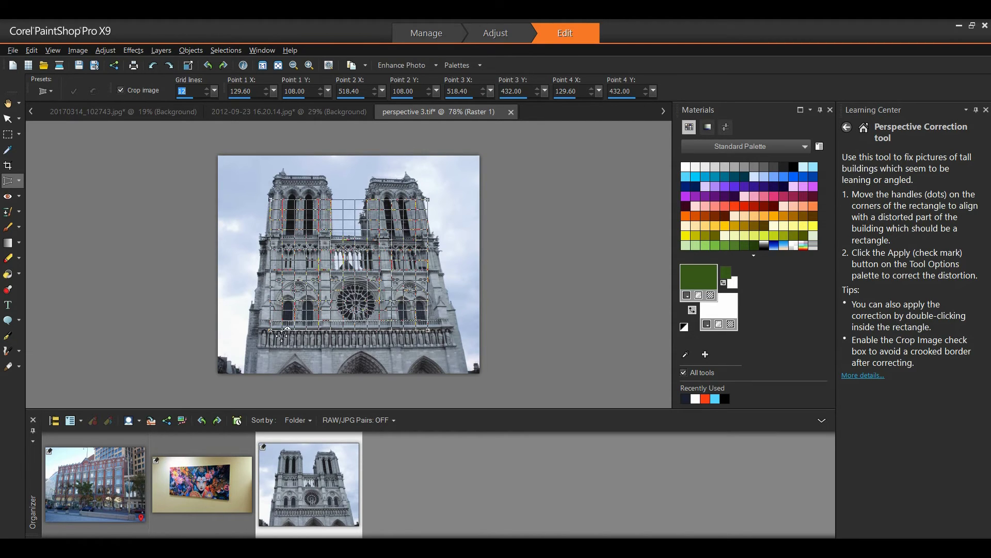
Fit the grid's bottom corners to the facade base and top corners to both tower tops
left_click_drag(282, 335, 265, 357)
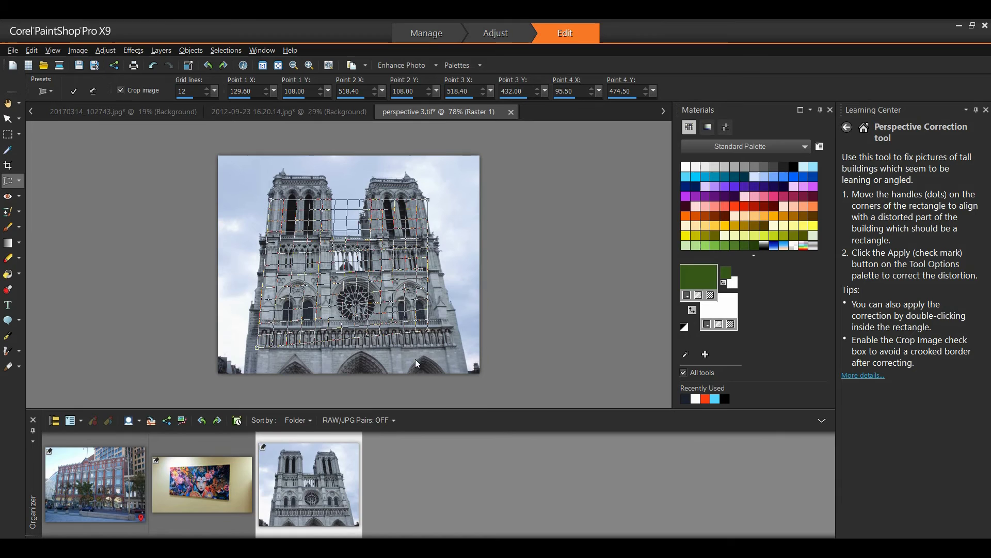
left_click_drag(433, 335, 470, 355)
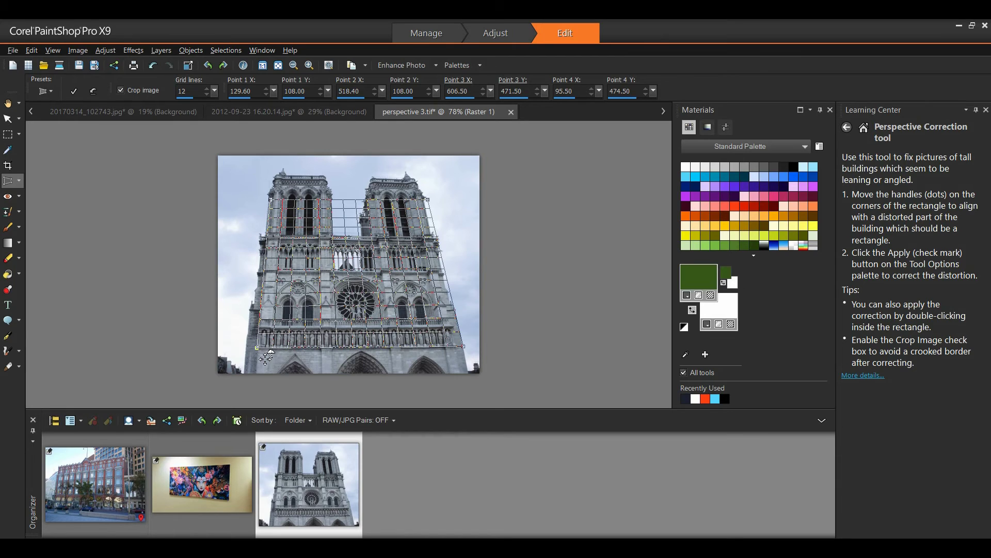
left_click_drag(266, 356, 254, 355)
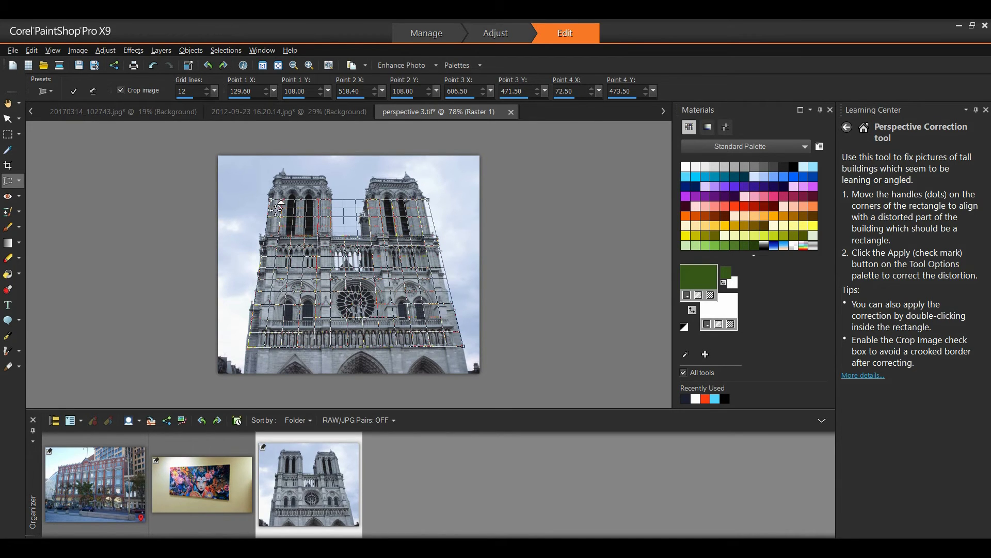
left_click_drag(276, 206, 269, 182)
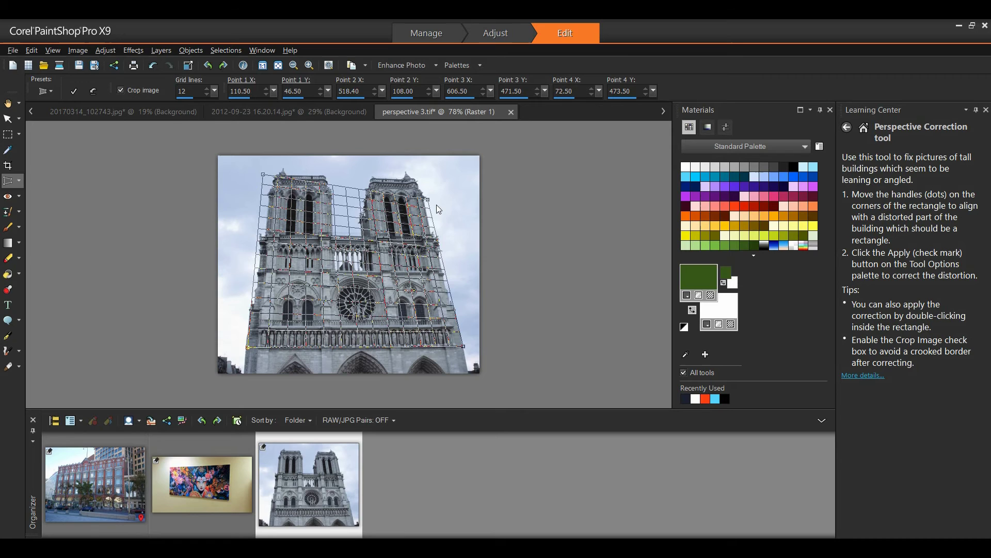
mouse_move(435, 206)
left_mouse_down()
mouse_move(433, 178)
mouse_move(433, 186)
left_mouse_up()
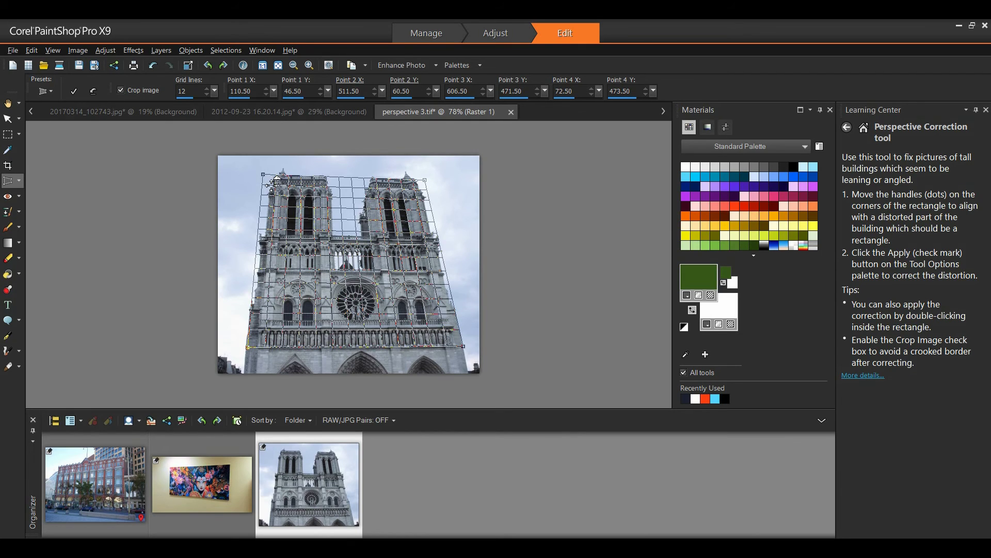
left_click_drag(269, 181, 273, 181)
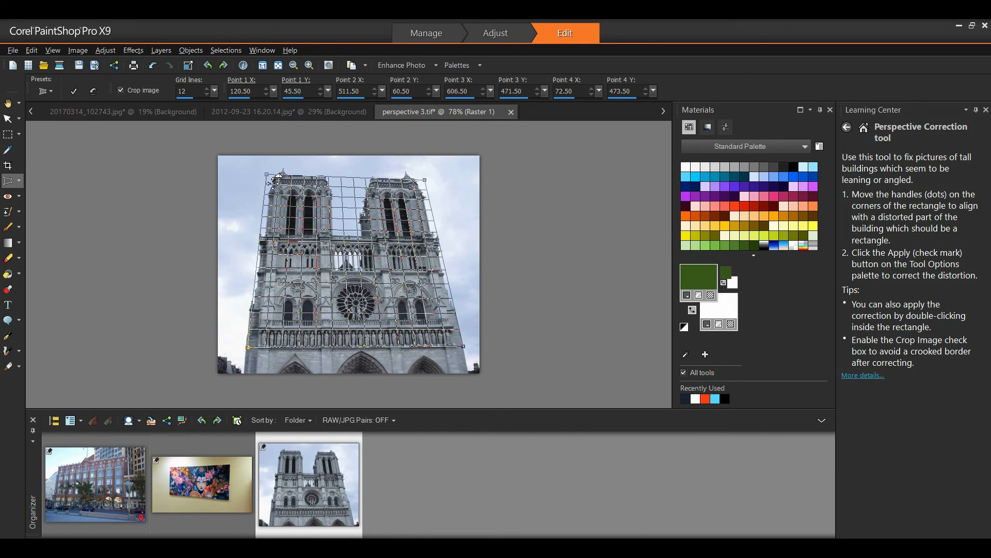
Apply the perspective correction and crop off the transparent borders
left_click(74, 91)
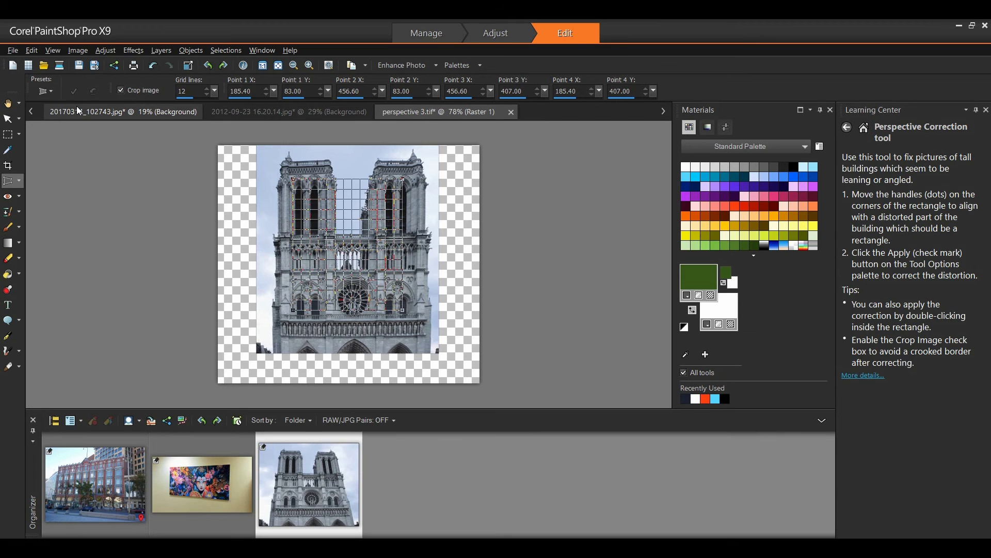
left_click(8, 166)
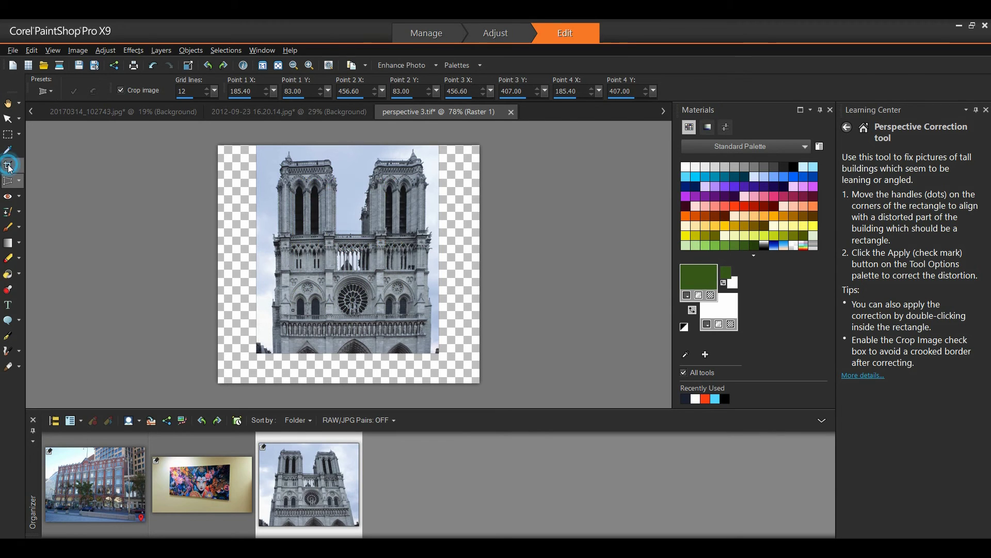
left_click_drag(257, 144, 439, 354)
double_click(391, 307)
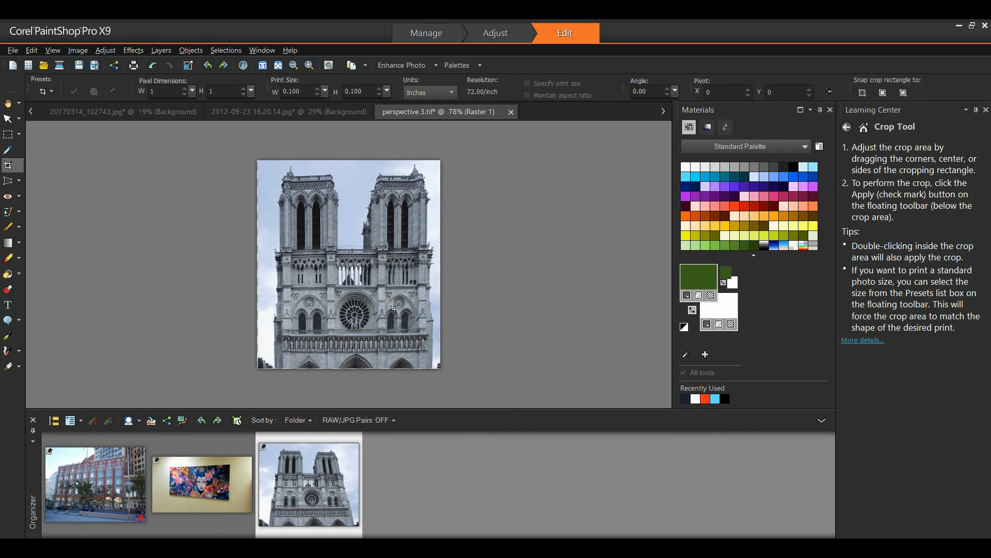